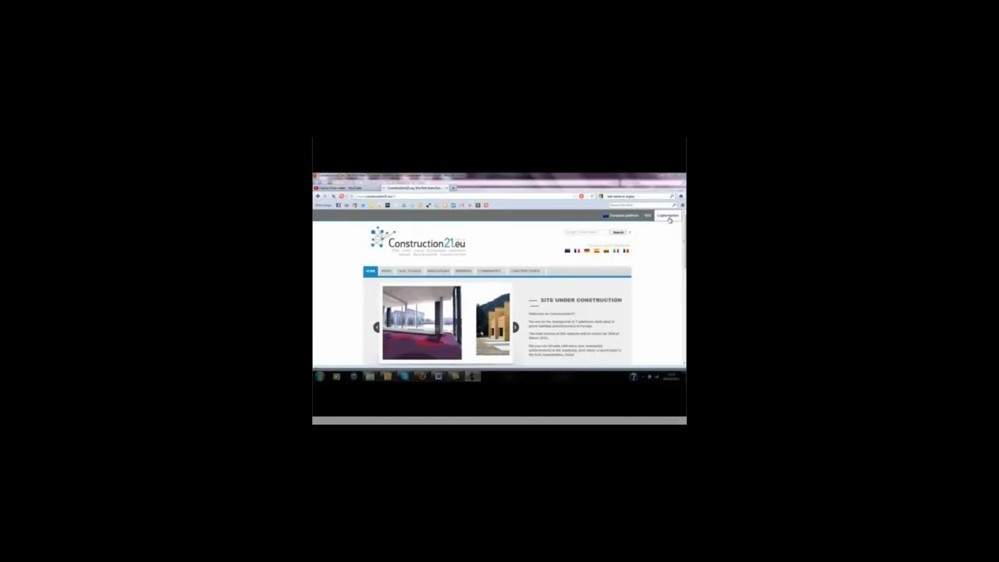
Open the Login/register dialog from the Construction21.eu home page top bar
{"action": "left_click", "coordinate": [668, 217]}
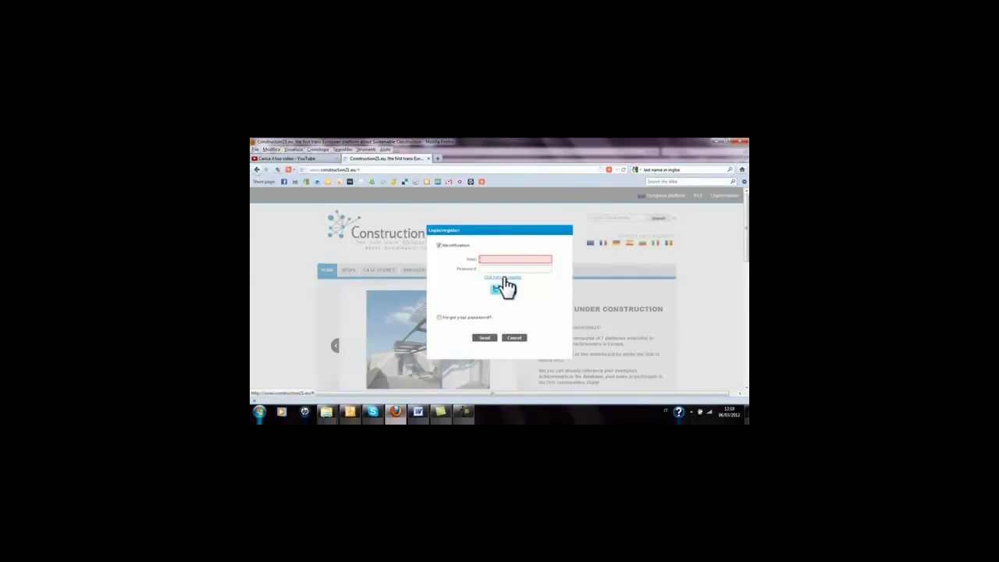
Switch to the registration form and enter the member's e-mail address, name and password
{"action": "left_click", "coordinate": [504, 278]}
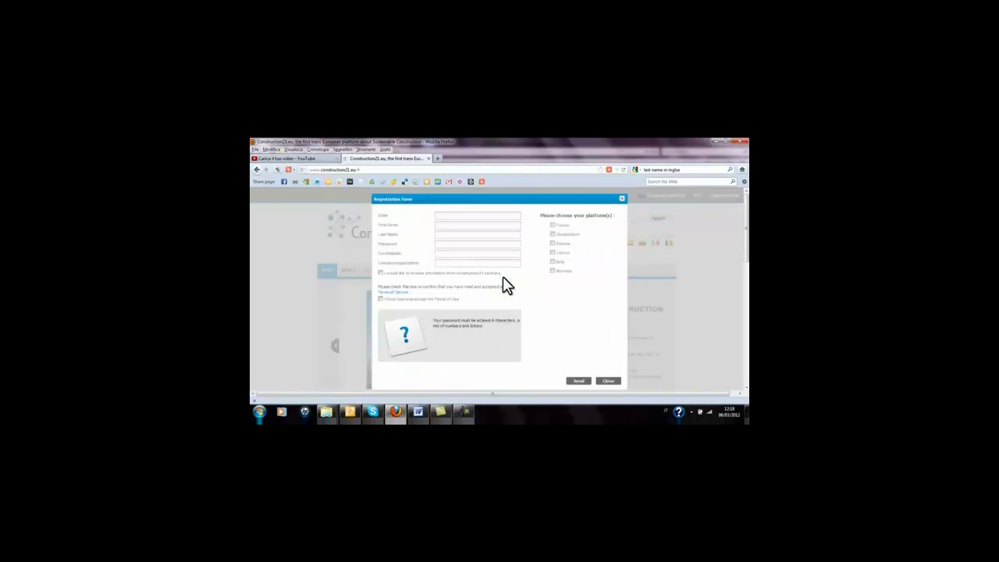
{"action": "left_click", "coordinate": [504, 217]}
{"action": "key", "text": "ctrl+v"}
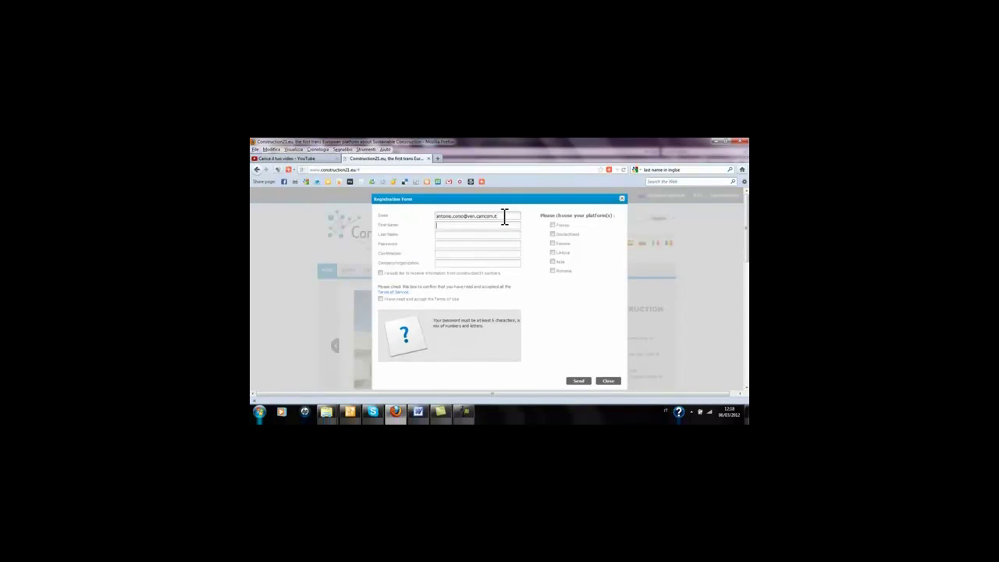
{"action": "key", "text": "Tab"}
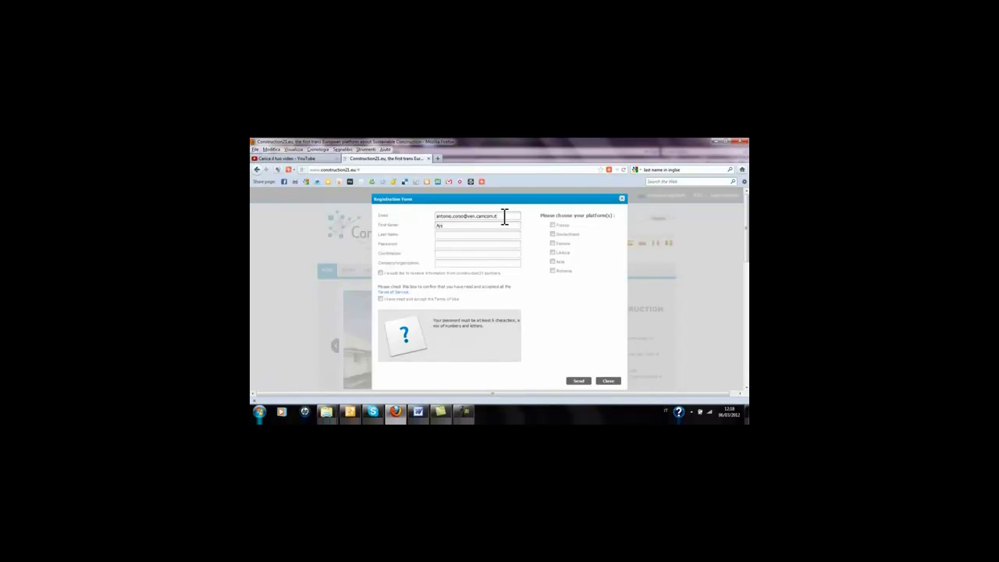
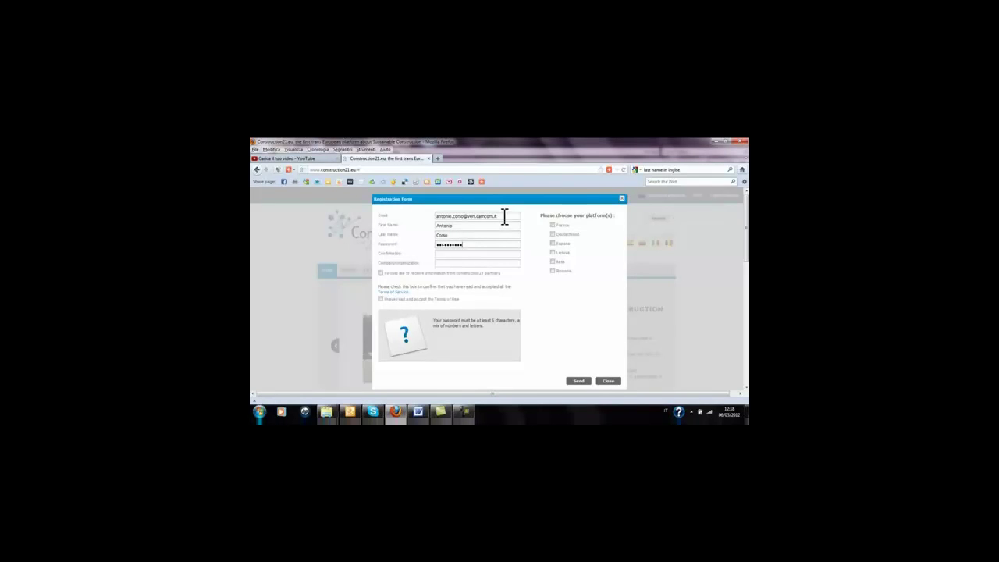
{"action": "type", "text": "••••"}
Confirm the password, tick the Italia platform and send the registration
{"action": "key", "text": "Tab"}
{"action": "type", "text": "•••••••••••••••"}
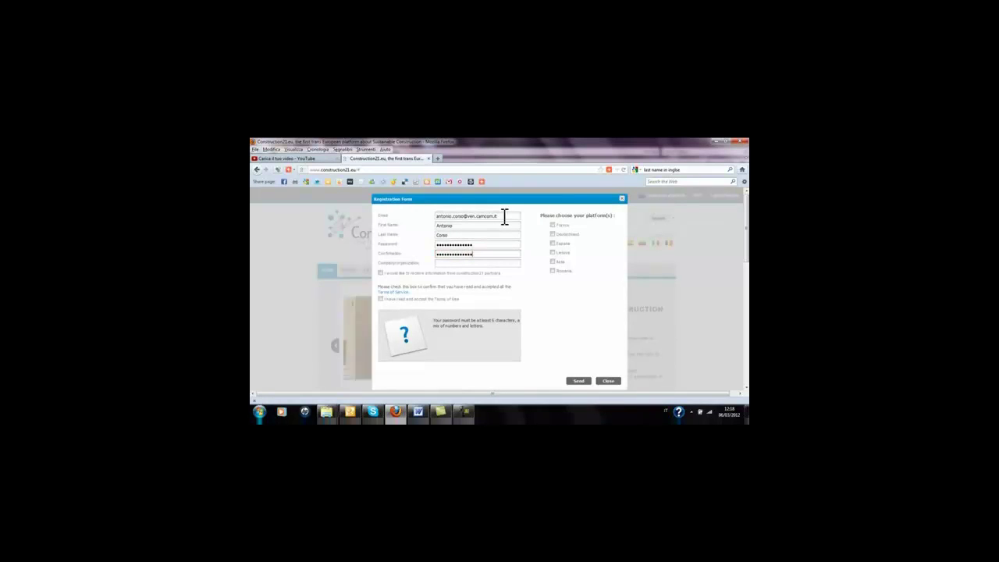
{"action": "key", "text": "Tab"}
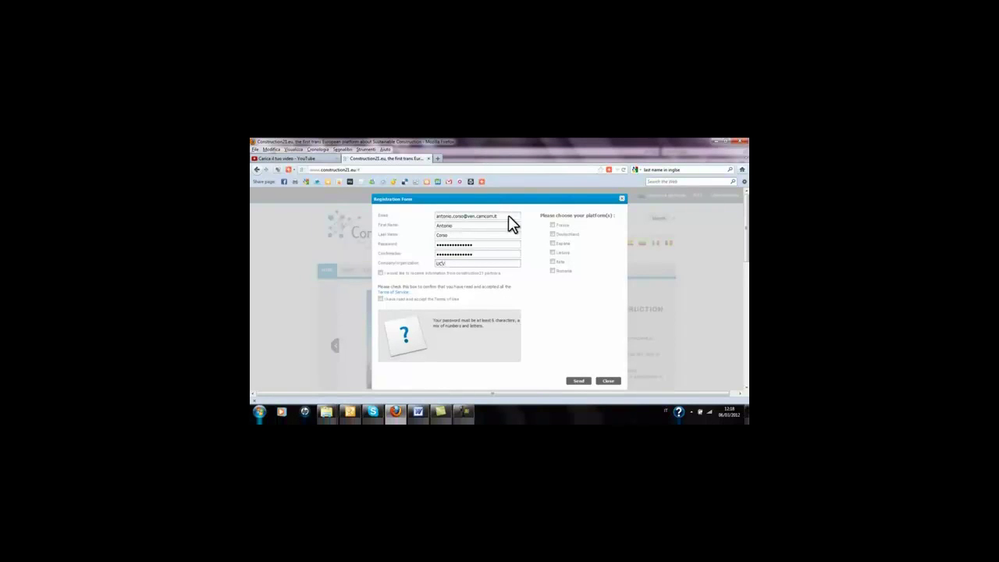
{"action": "left_click", "coordinate": [553, 261]}
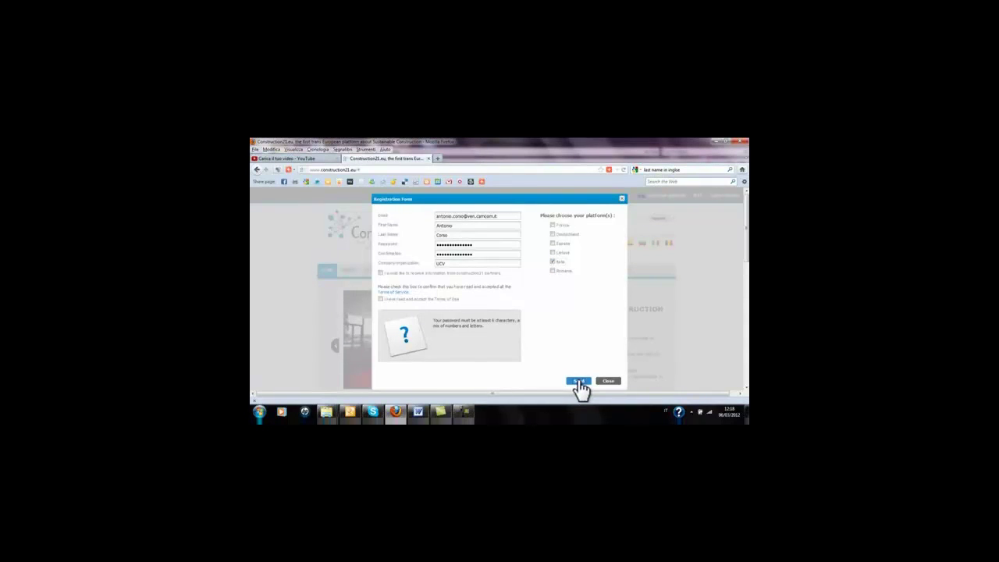
{"action": "left_click", "coordinate": [580, 382]}
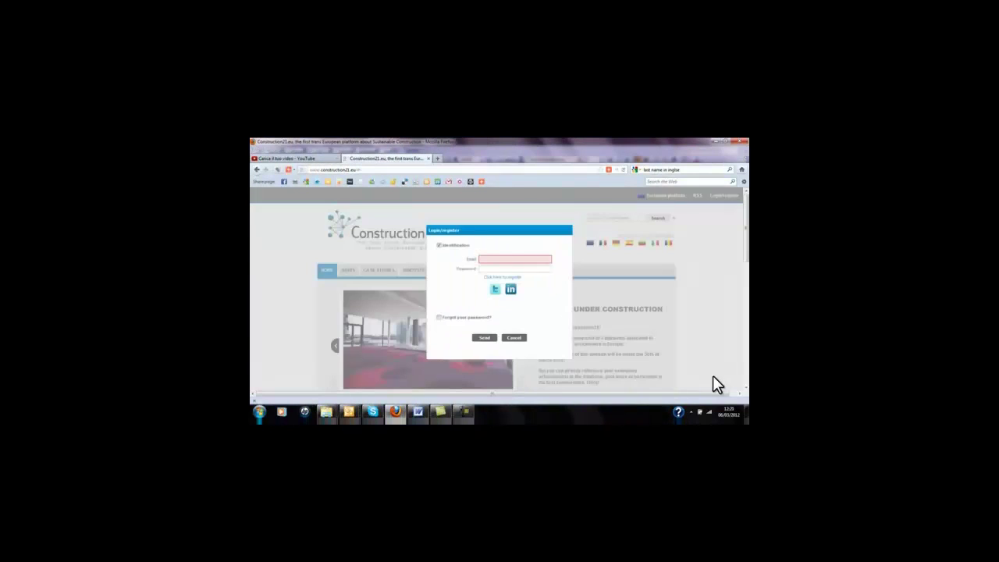
Log in with the member's e-mail address and account password
{"action": "left_click", "coordinate": [515, 260]}
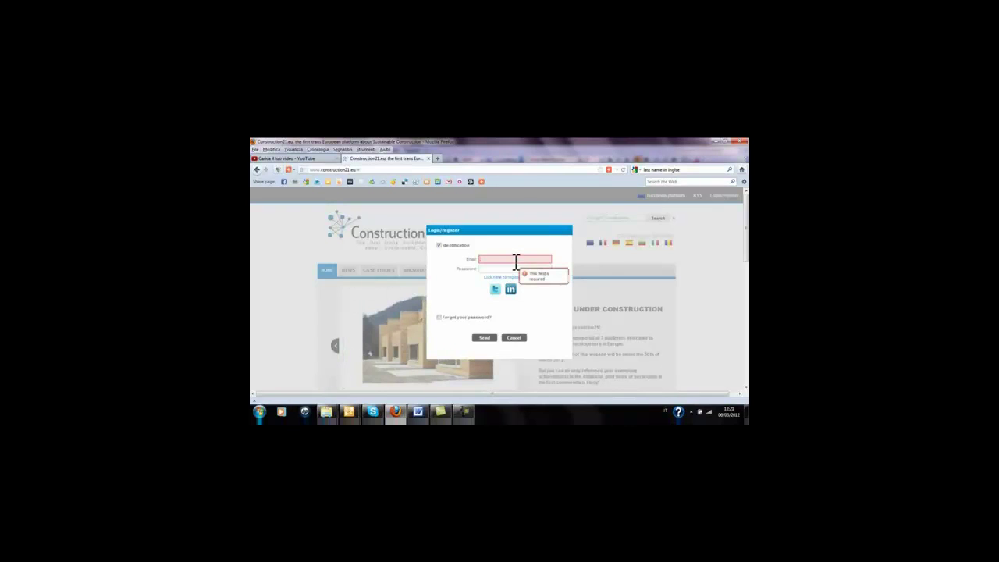
{"action": "key", "text": "ctrl+v"}
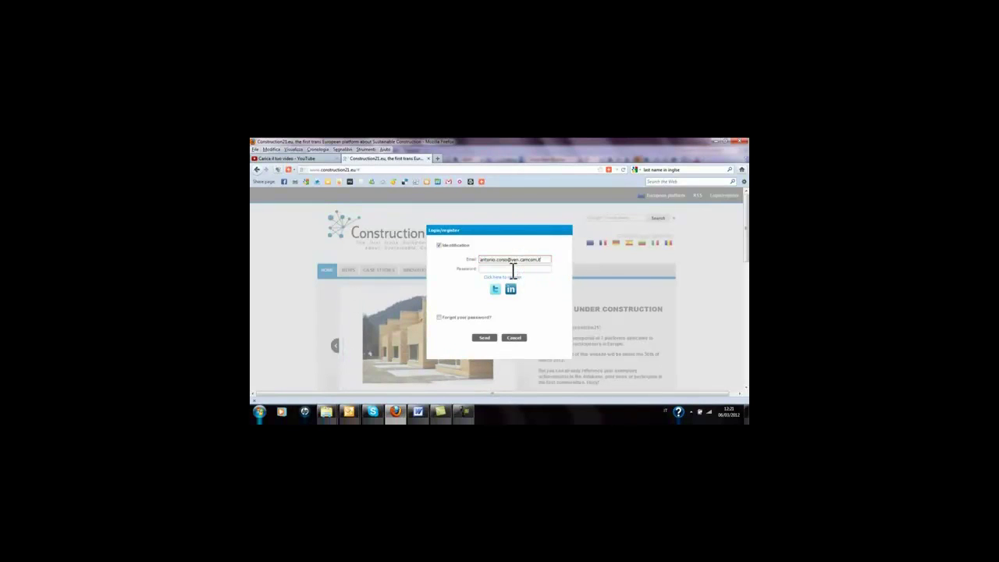
{"action": "left_click", "coordinate": [513, 269]}
{"action": "type", "text": "•••••••••••"}
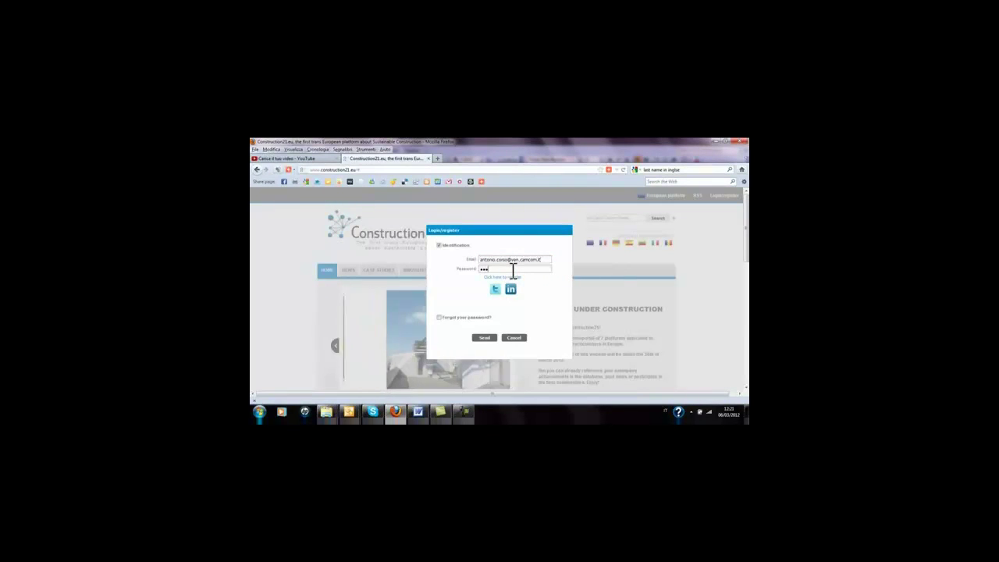
{"action": "type", "text": "•••"}
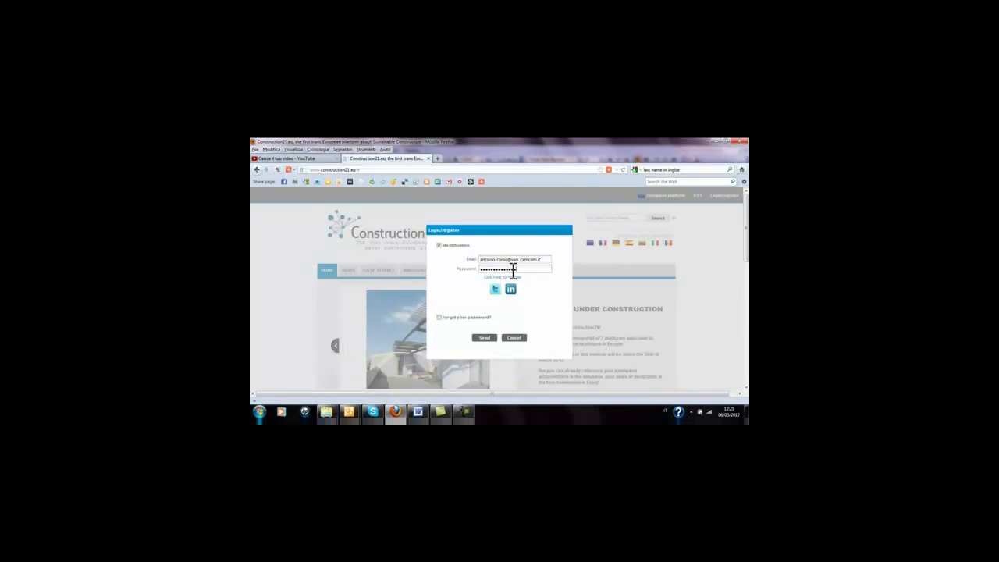
{"action": "left_click", "coordinate": [484, 340]}
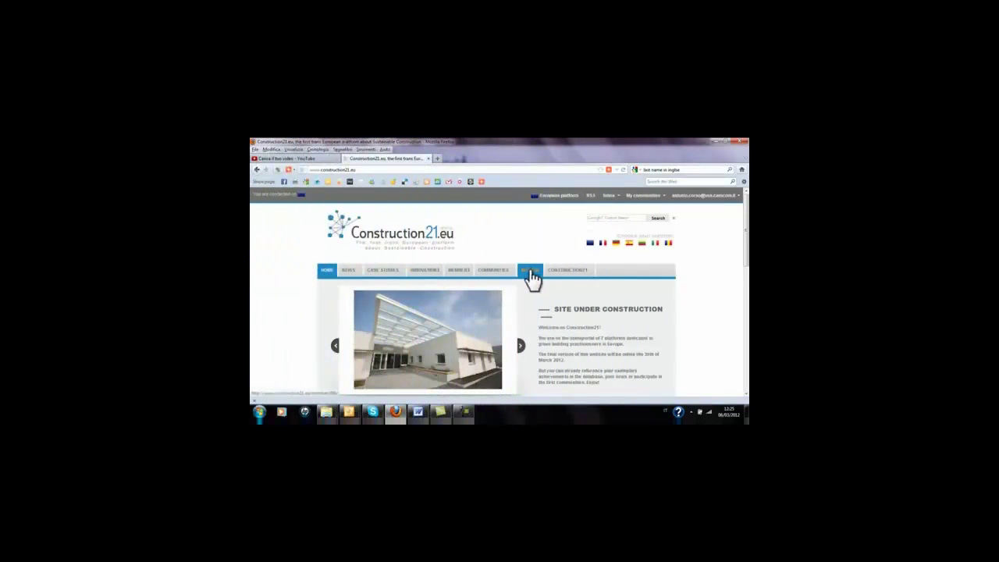
Go to the MY C21 profile and open its Edit form
{"action": "left_click", "coordinate": [530, 275]}
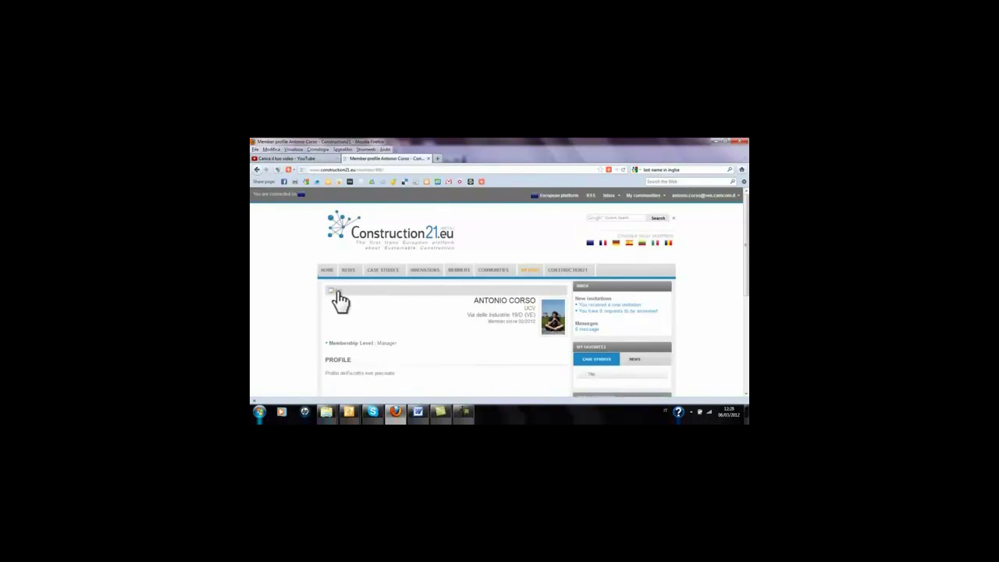
{"action": "left_click", "coordinate": [337, 292]}
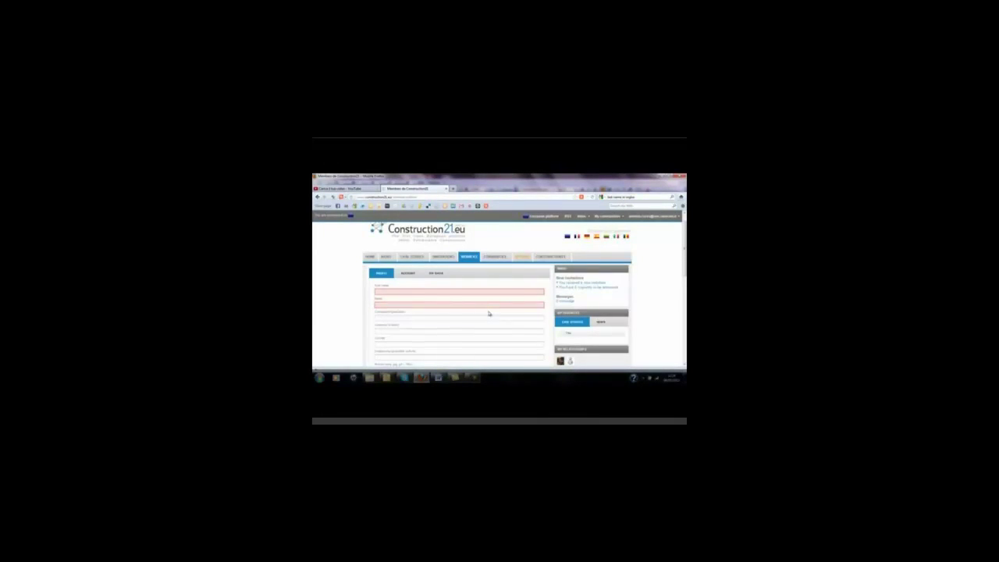
Fill in the member's first name and surname, company UCV and the company's address
{"action": "left_click", "coordinate": [480, 293]}
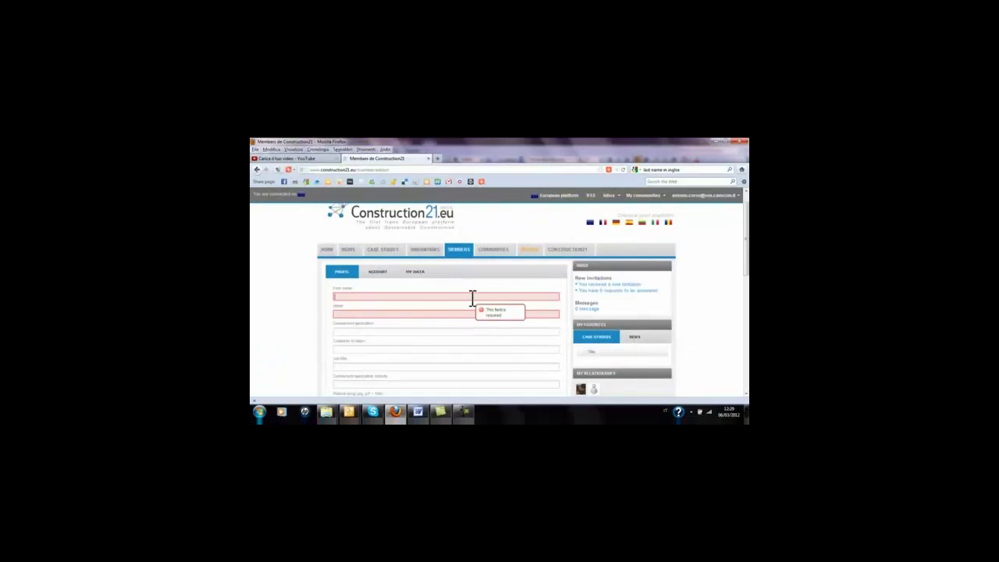
{"action": "key", "text": "Tab"}
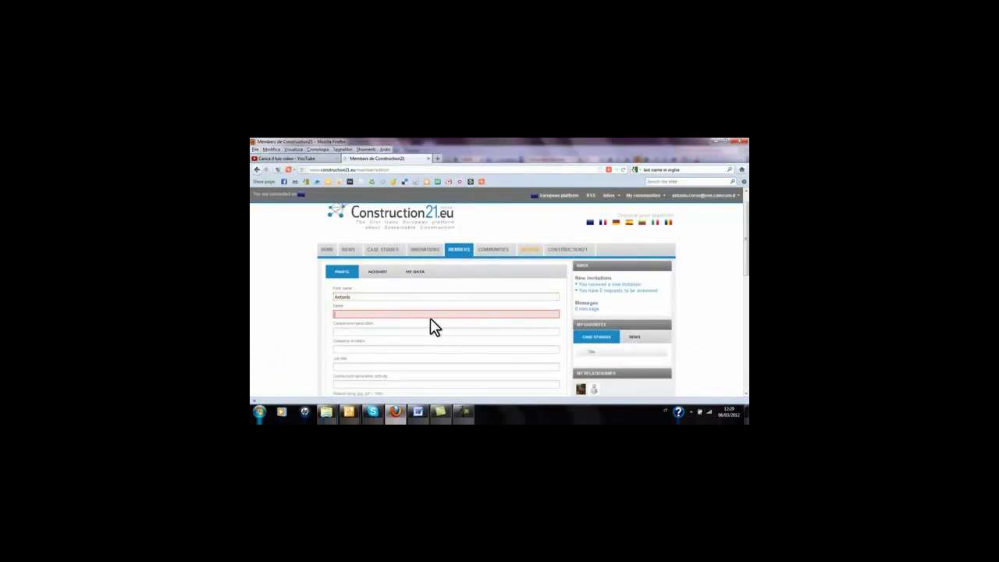
{"action": "key", "text": "Tab"}
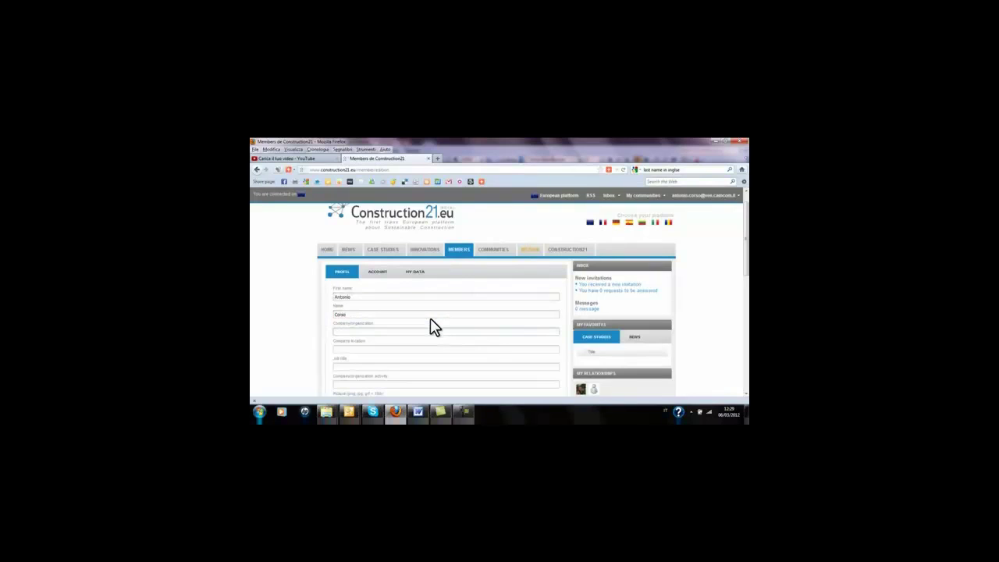
{"action": "type", "text": "UCV"}
{"action": "left_click", "coordinate": [400, 349]}
Attach foto1 as the profile photo, subscribe to the newsletter, and save the profile
{"action": "scroll", "coordinate": [322, 341], "scroll_direction": "down", "scroll_amount": 3}
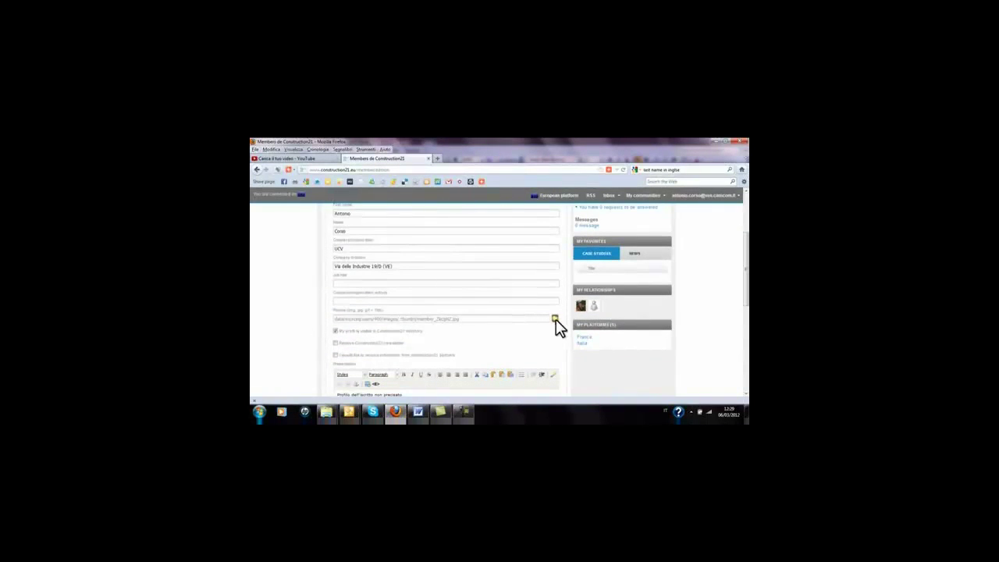
{"action": "left_click", "coordinate": [553, 320]}
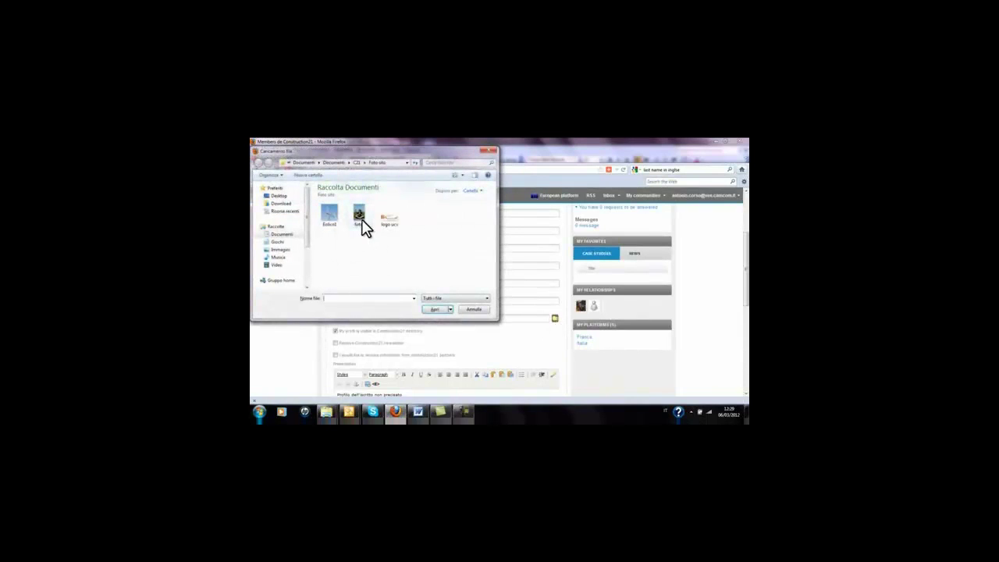
{"action": "left_click", "coordinate": [361, 220]}
{"action": "left_click", "coordinate": [431, 309]}
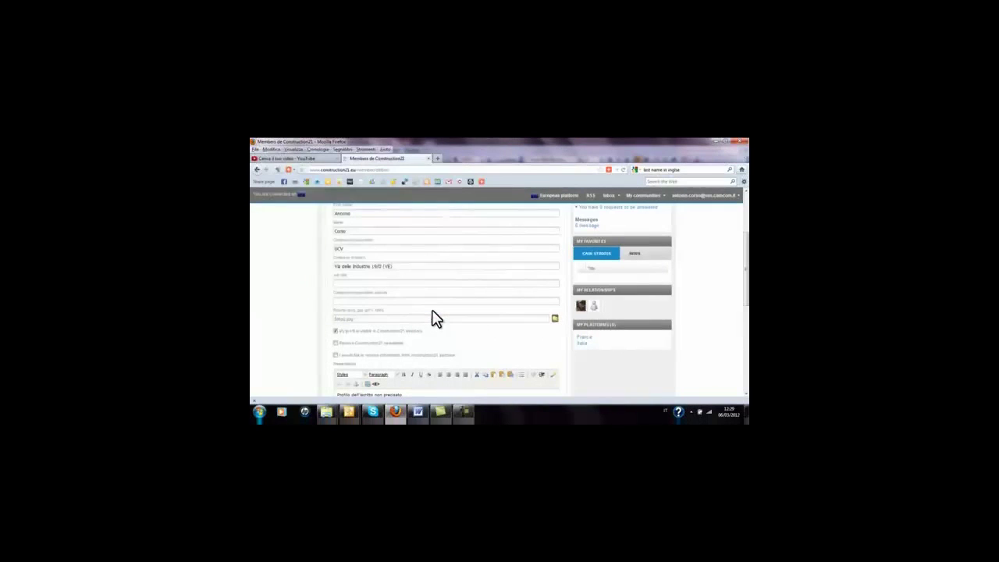
{"action": "left_click", "coordinate": [336, 343]}
{"action": "scroll", "coordinate": [449, 347], "scroll_direction": "down", "scroll_amount": 5}
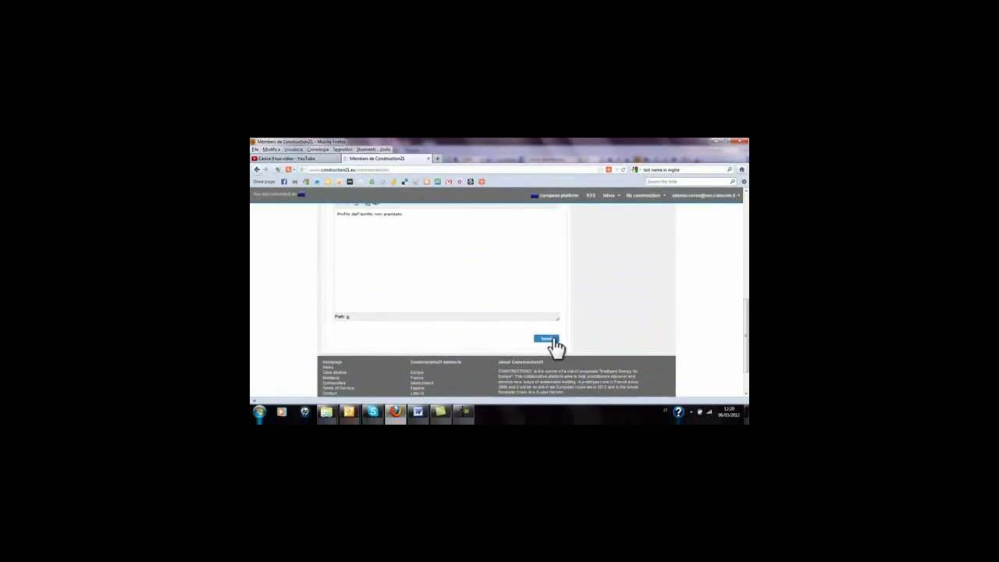
{"action": "left_click", "coordinate": [547, 340]}
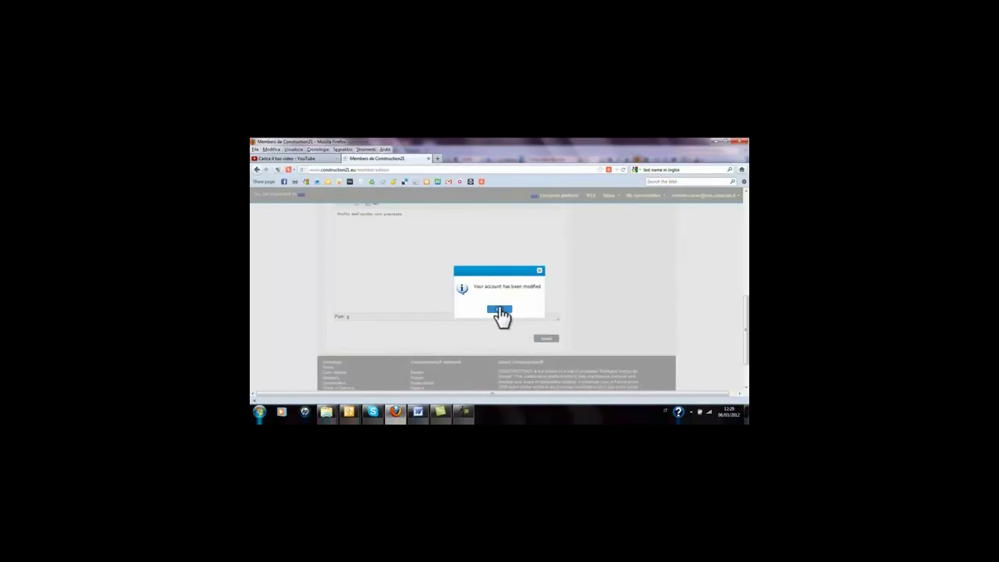
{"action": "left_click", "coordinate": [500, 311]}
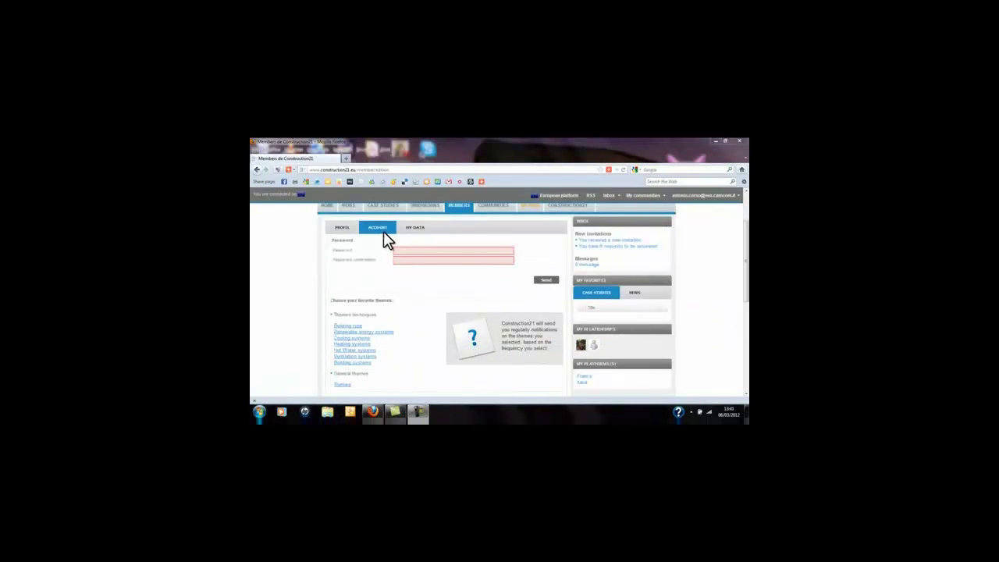
Enter the new account password and move Policies into the selected favourite themes
{"action": "left_click", "coordinate": [405, 250]}
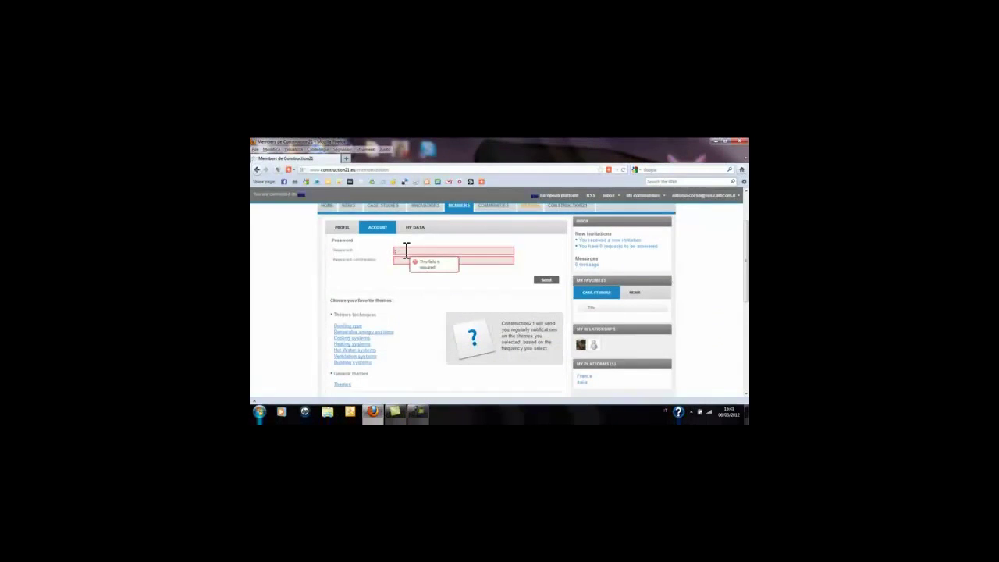
{"action": "type", "text": "****"}
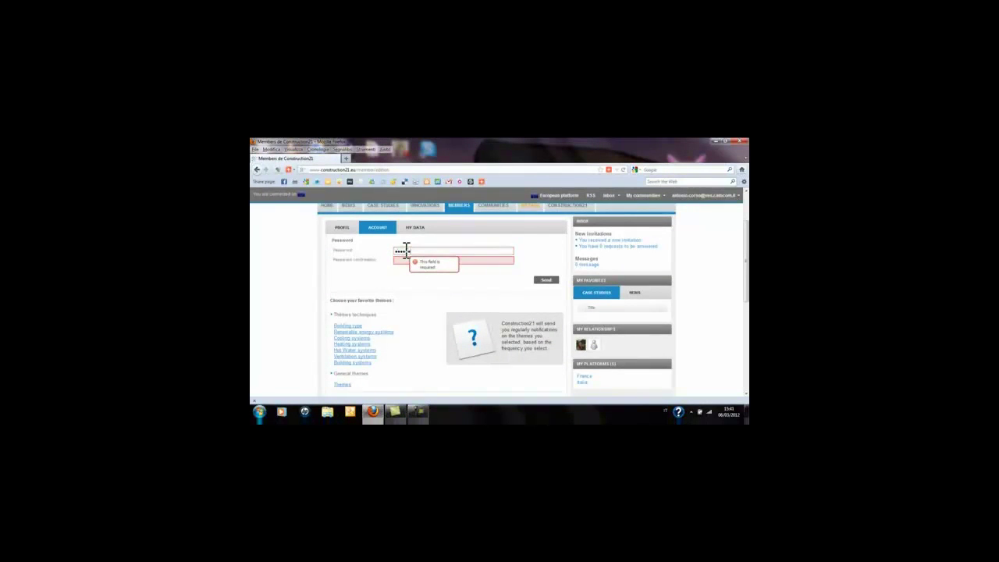
{"action": "type", "text": "********"}
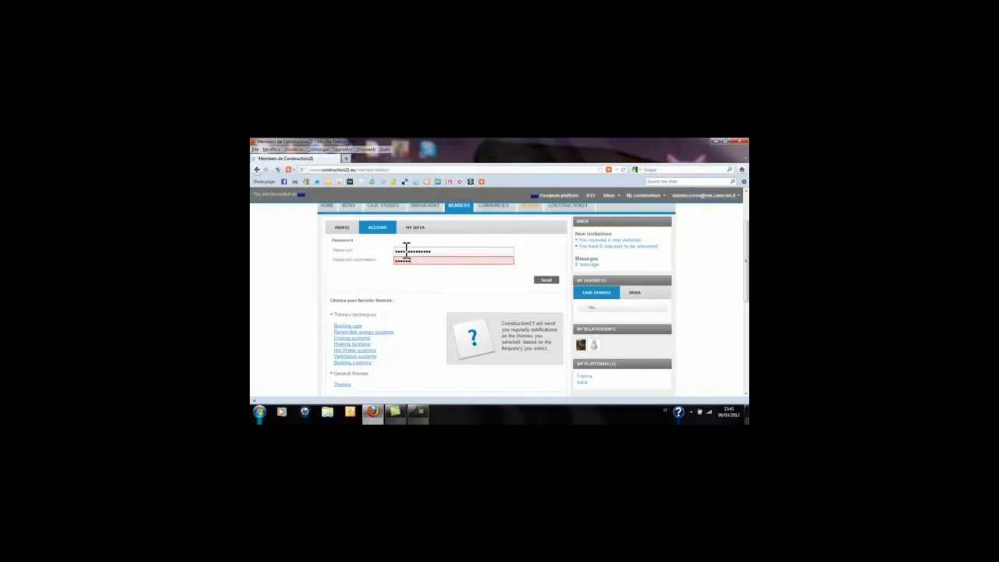
{"action": "type", "text": "****"}
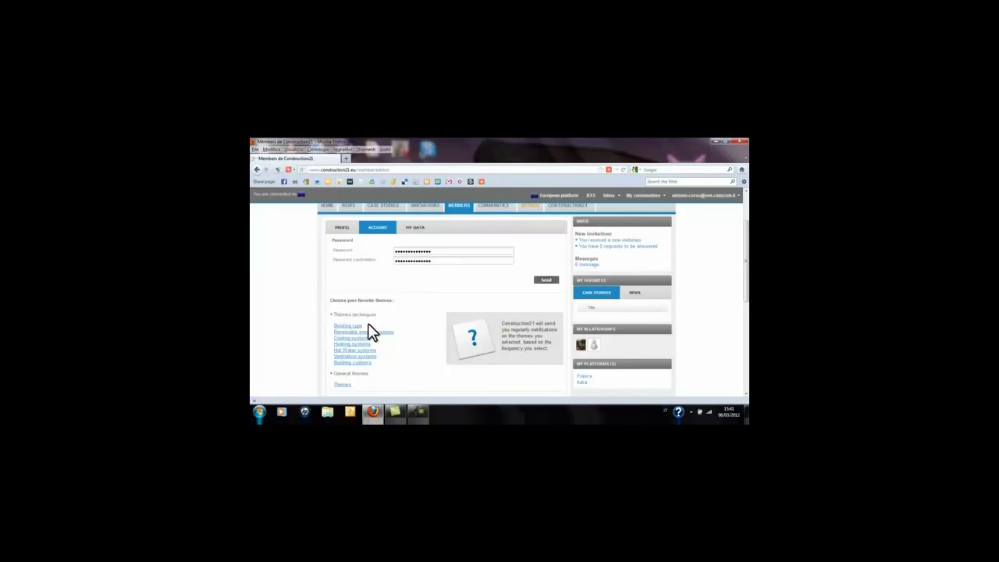
{"action": "left_click", "coordinate": [344, 388]}
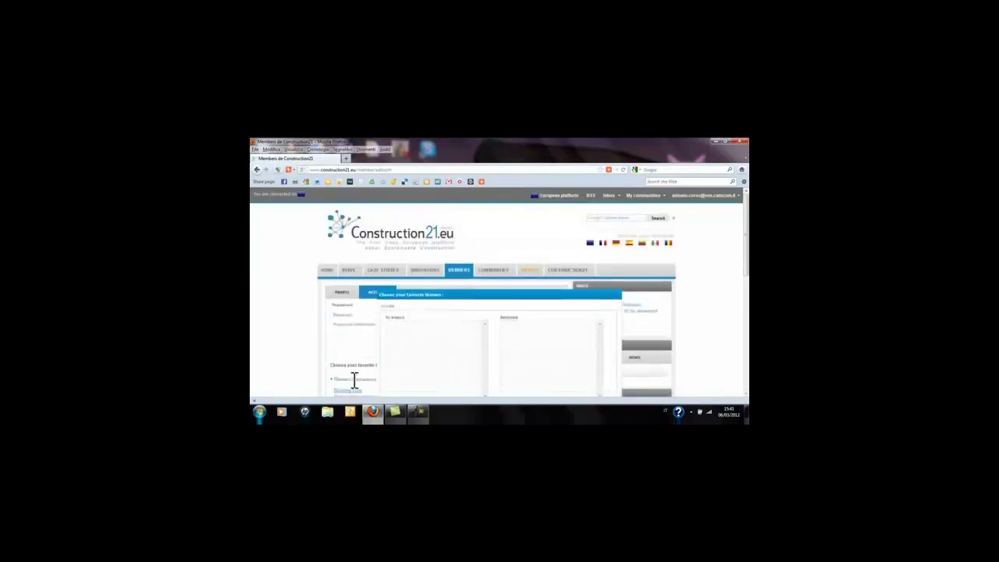
{"action": "scroll", "coordinate": [432, 331], "scroll_direction": "down", "scroll_amount": 1}
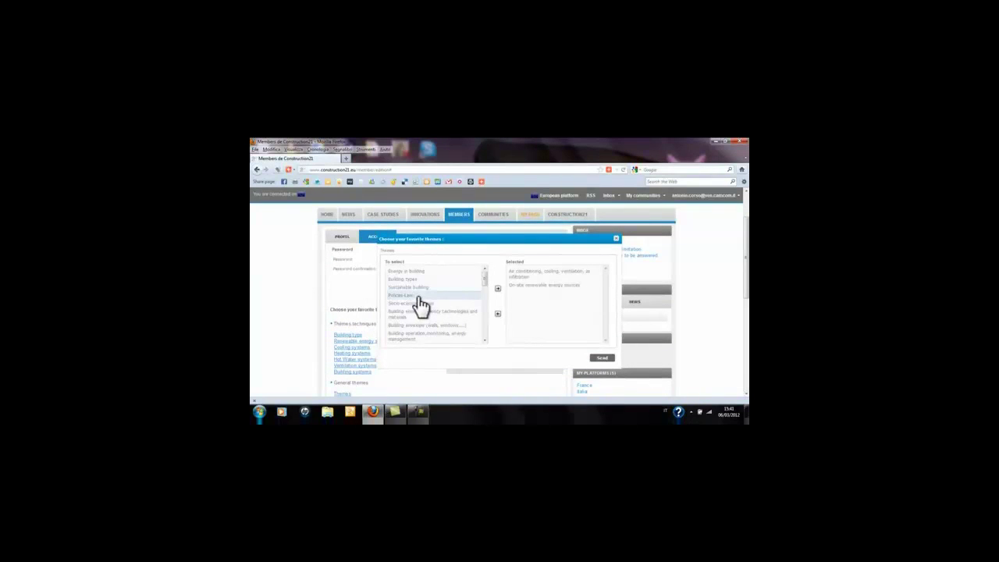
{"action": "left_click", "coordinate": [497, 288]}
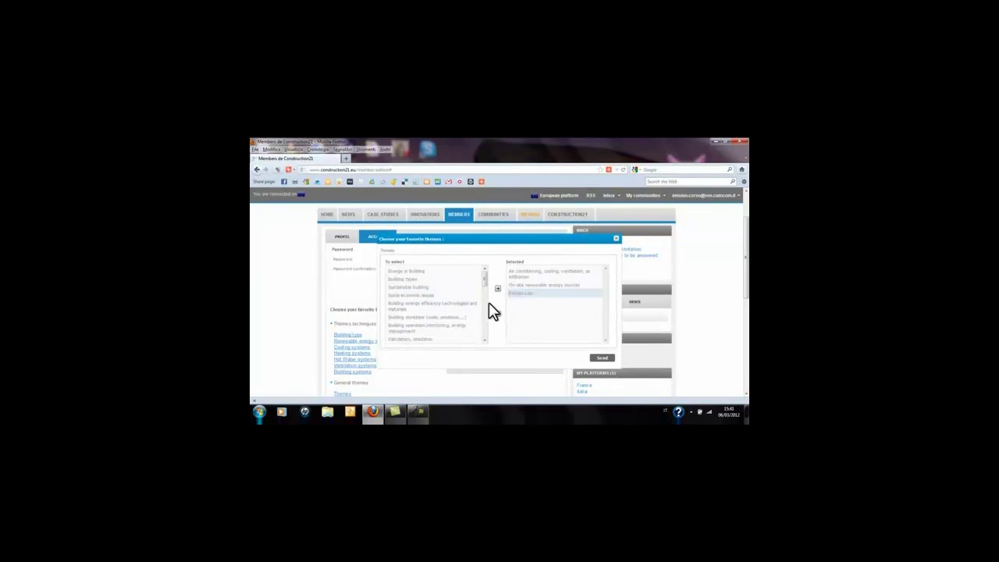
Add Sustainable urbanism to the selected themes and save the account changes
{"action": "scroll", "coordinate": [486, 316], "scroll_direction": "down", "scroll_amount": 3}
{"action": "left_click", "coordinate": [453, 321]}
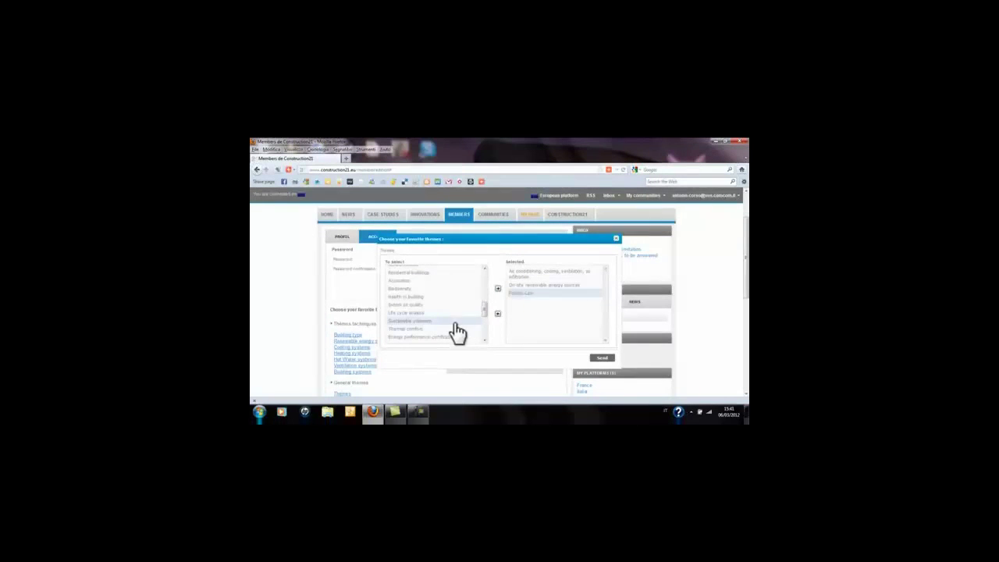
{"action": "left_click", "coordinate": [498, 288]}
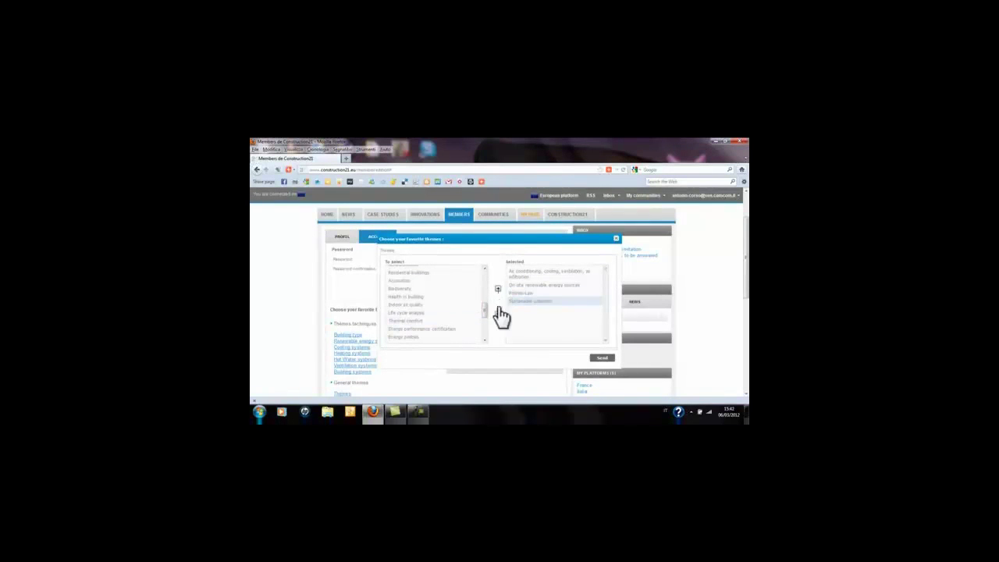
{"action": "left_click", "coordinate": [601, 360]}
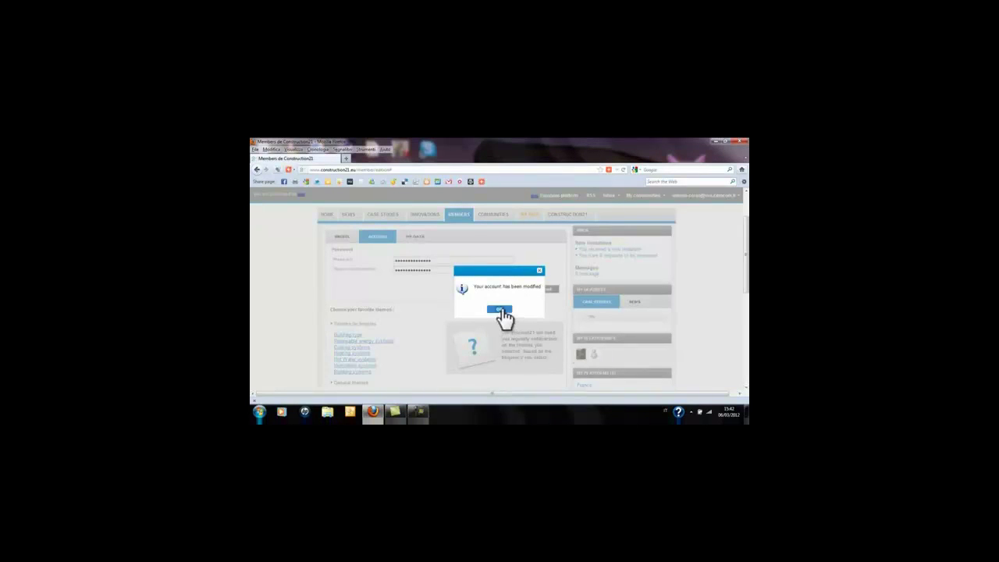
{"action": "left_click", "coordinate": [503, 309]}
Turn on case study notifications delivered daily via Construction21
{"action": "scroll", "coordinate": [502, 309], "scroll_direction": "down", "scroll_amount": 3}
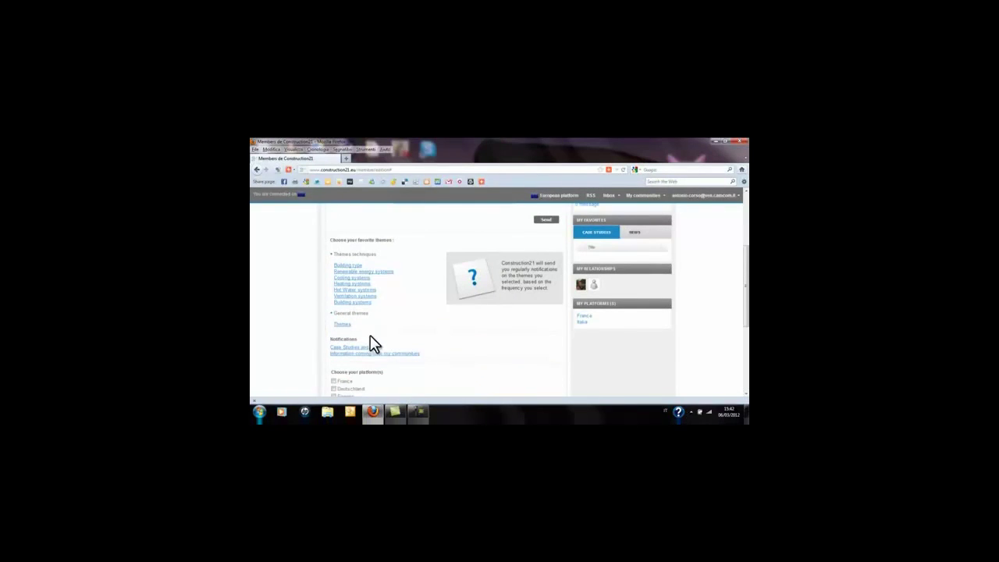
{"action": "left_click", "coordinate": [365, 349]}
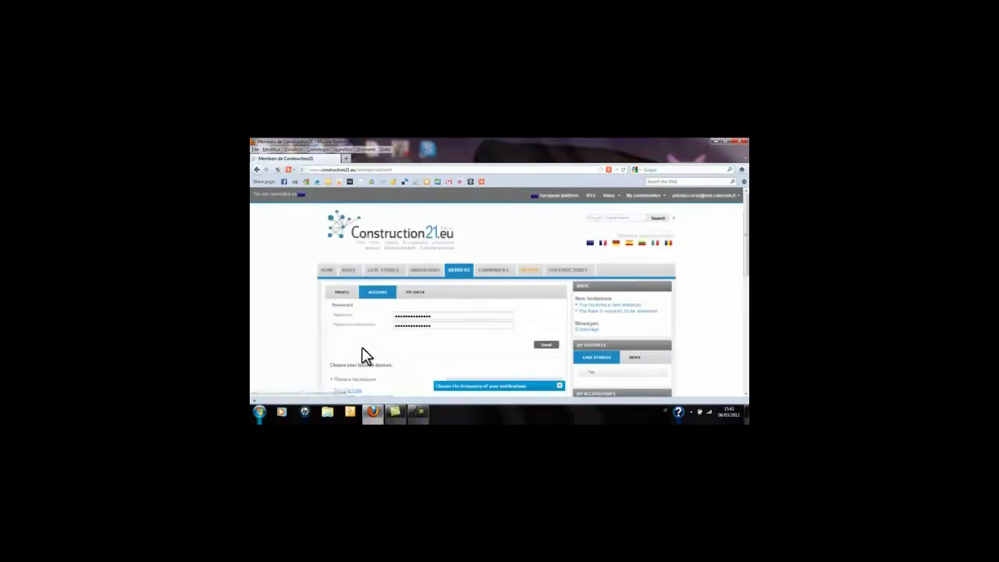
{"action": "scroll", "coordinate": [363, 349], "scroll_direction": "down", "scroll_amount": 5}
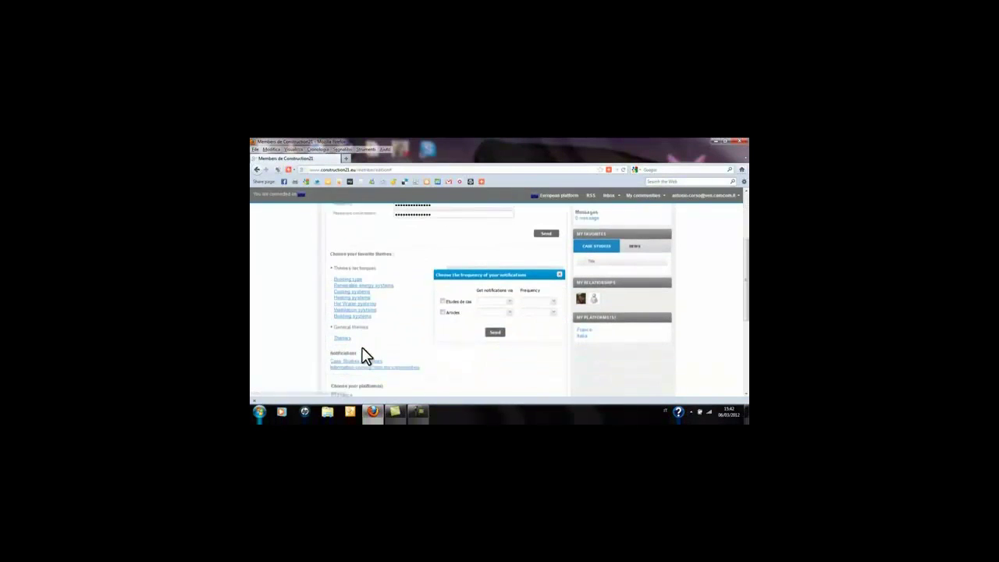
{"action": "left_click", "coordinate": [446, 301]}
{"action": "left_click", "coordinate": [510, 302]}
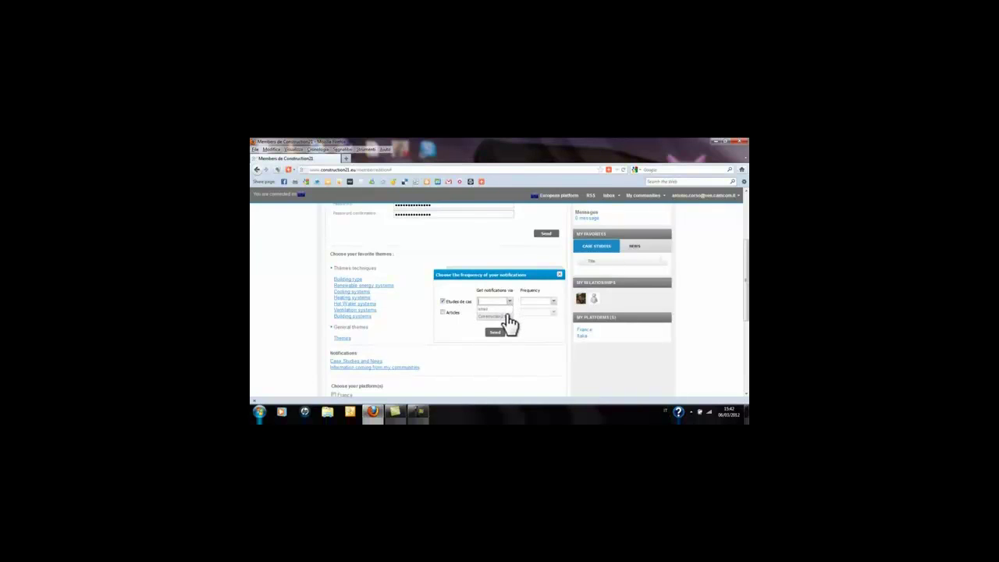
{"action": "left_click", "coordinate": [554, 303]}
Turn on article notifications delivered weekly by e-mail and save the notification settings
{"action": "left_click", "coordinate": [443, 312]}
{"action": "left_click", "coordinate": [508, 313]}
{"action": "left_click", "coordinate": [508, 321]}
{"action": "left_click", "coordinate": [552, 313]}
{"action": "left_click", "coordinate": [497, 335]}
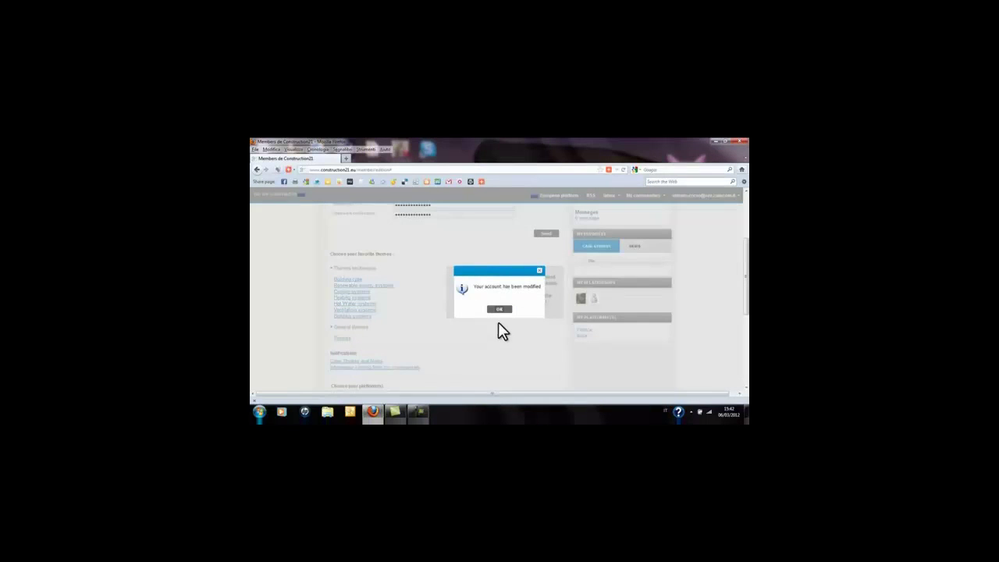
{"action": "left_click", "coordinate": [500, 310]}
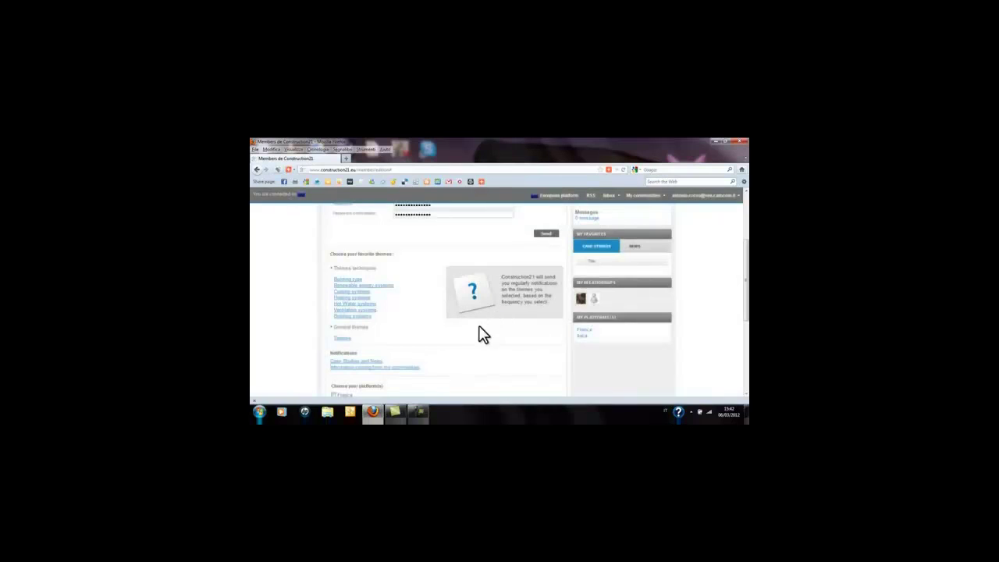
Tick France and Italia as platforms, make Italia the principal platform, and save
{"action": "scroll", "coordinate": [478, 341], "scroll_direction": "down", "scroll_amount": 3}
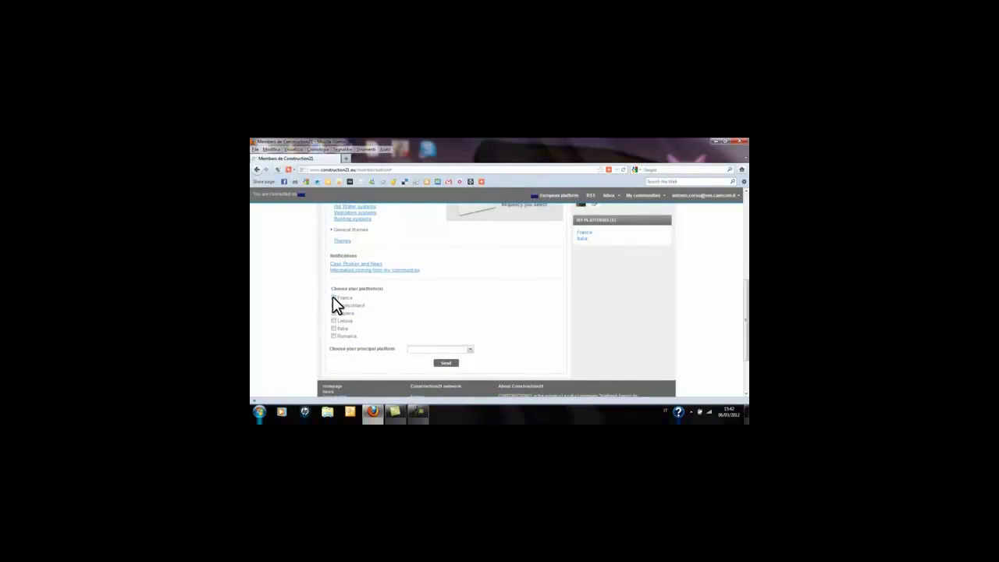
{"action": "left_click", "coordinate": [334, 298]}
{"action": "left_click", "coordinate": [334, 328]}
{"action": "left_click", "coordinate": [470, 351]}
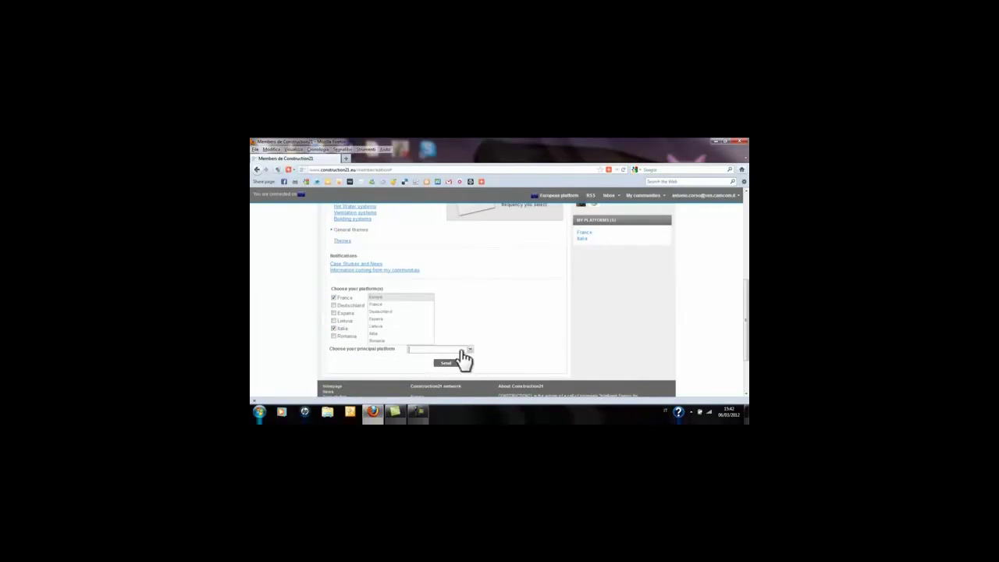
{"action": "left_click", "coordinate": [404, 335]}
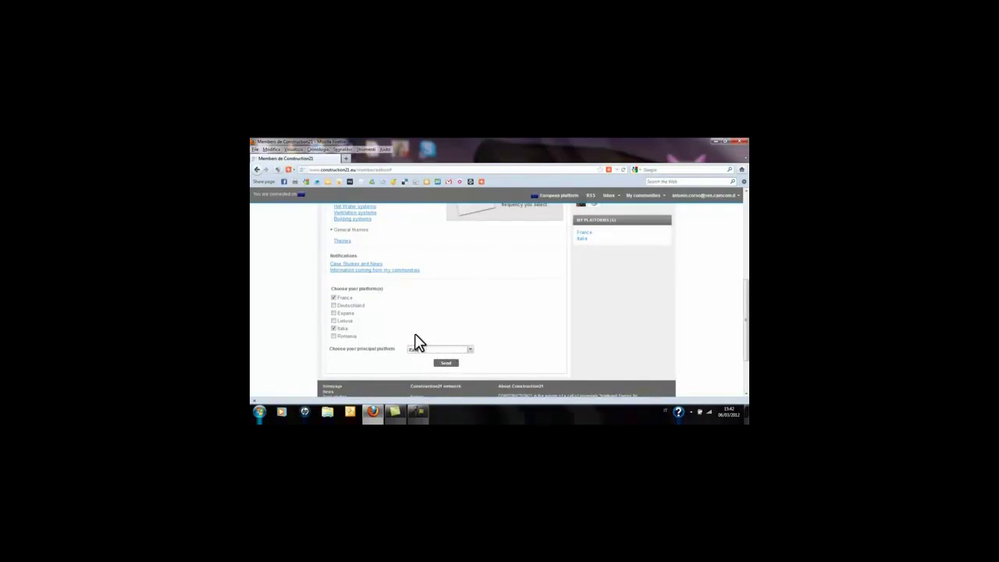
{"action": "left_click", "coordinate": [447, 364]}
{"action": "left_click", "coordinate": [500, 309]}
{"action": "scroll", "coordinate": [504, 311], "scroll_direction": "up", "scroll_amount": 2}
{"action": "scroll", "coordinate": [503, 316], "scroll_direction": "up", "scroll_amount": 3}
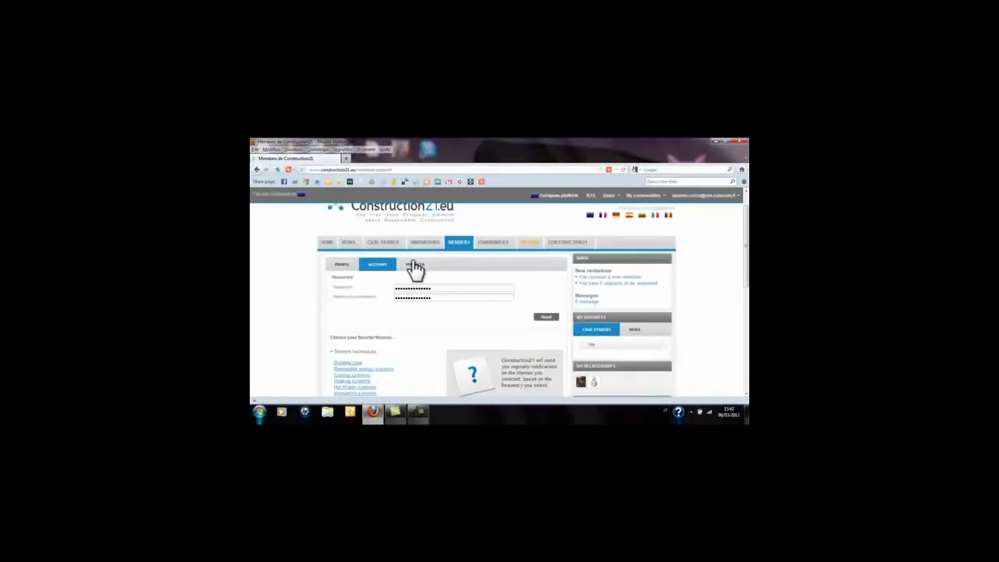
Open MY DATA and expand My Case Studies and My News, both empty
{"action": "left_click", "coordinate": [414, 266]}
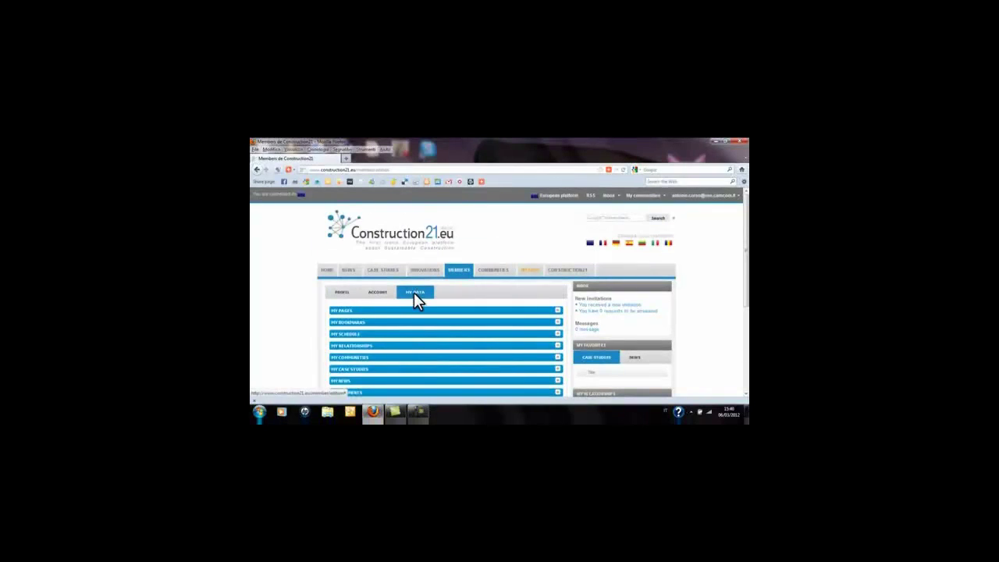
{"action": "scroll", "coordinate": [414, 294], "scroll_direction": "down", "scroll_amount": 2}
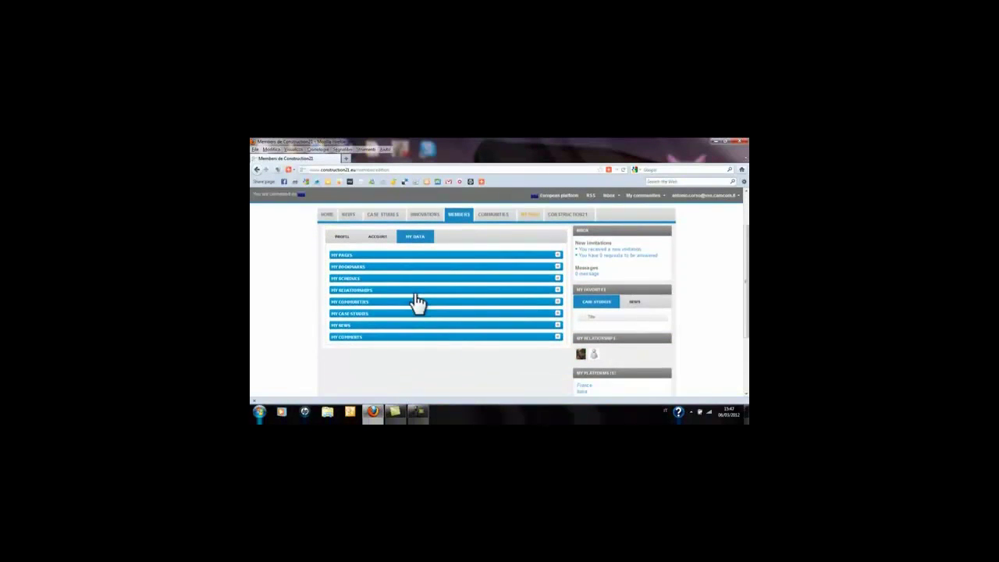
{"action": "left_click", "coordinate": [558, 314]}
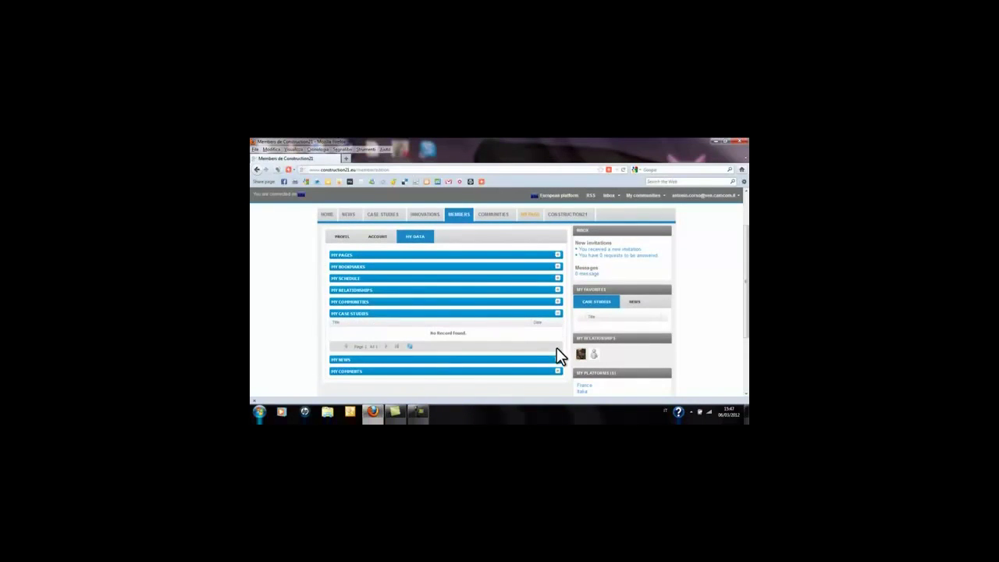
{"action": "left_click", "coordinate": [558, 360]}
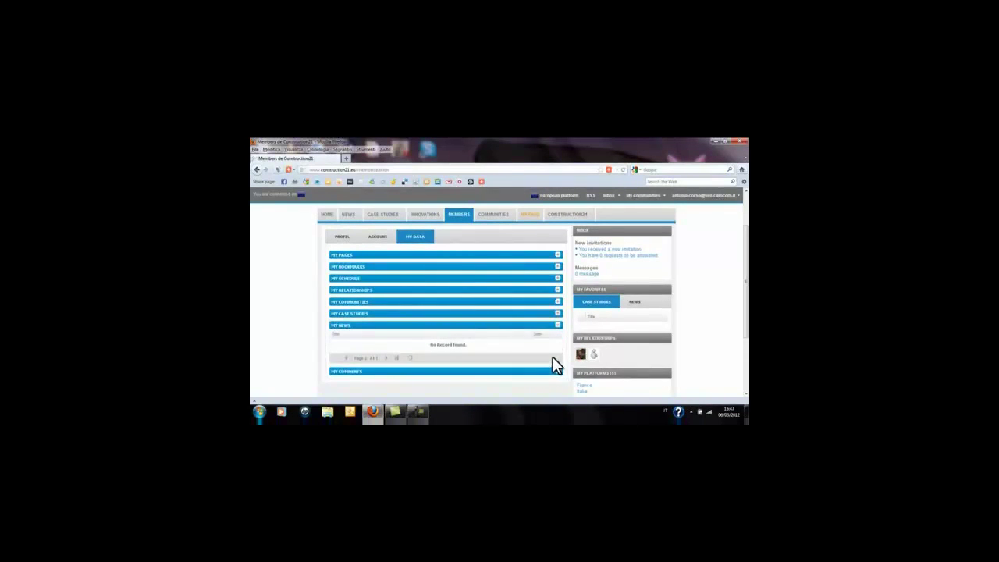